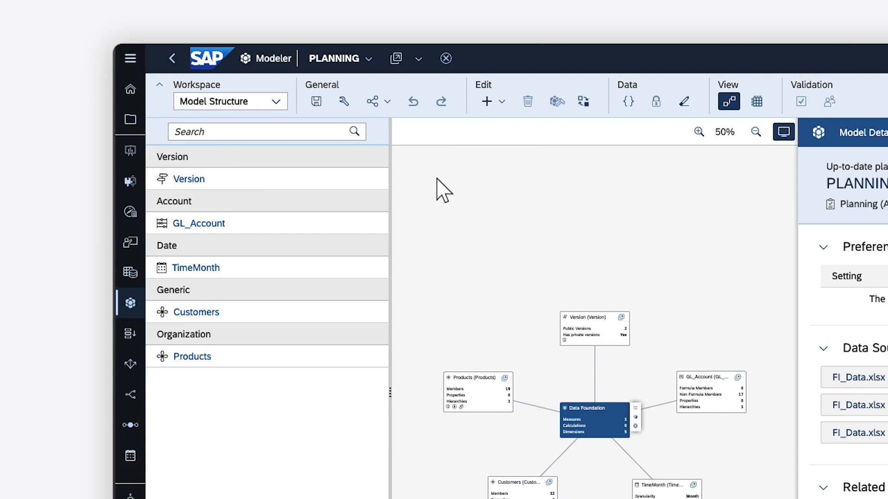
Turn on Data Locking in the PLANNING model's access and privacy preferences, with the default lock state set to Open
{"action": "left_click", "coordinate": [343, 102]}
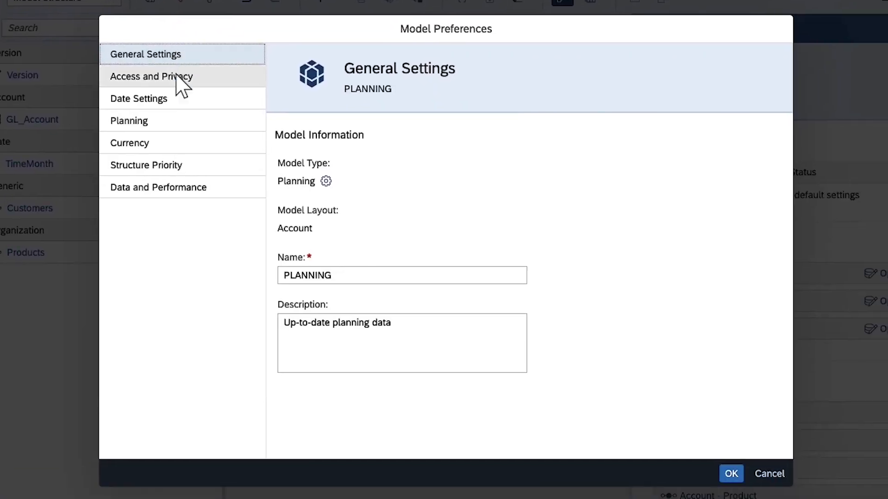
{"action": "left_click", "coordinate": [347, 187]}
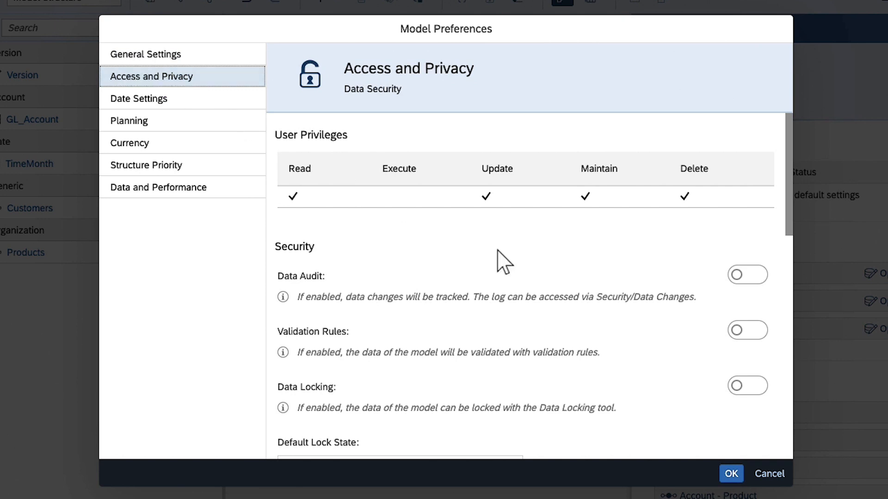
{"action": "left_click", "coordinate": [751, 387]}
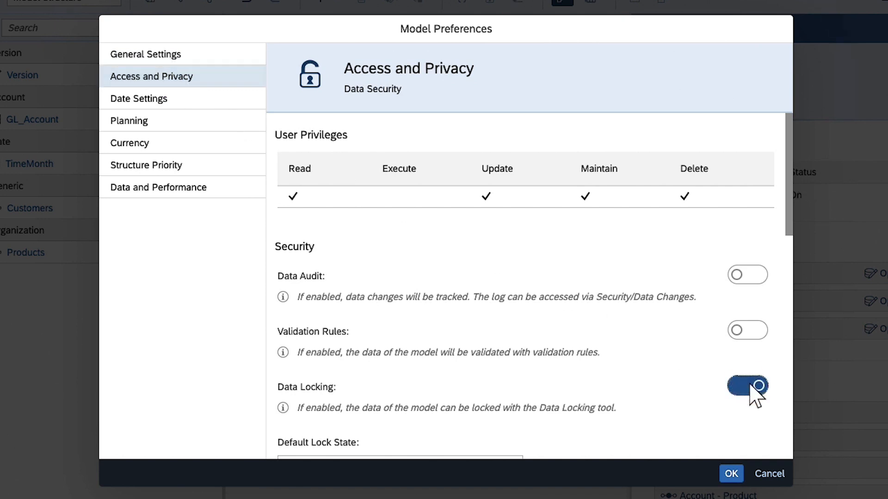
{"action": "scroll", "coordinate": [756, 395], "scroll_direction": "down", "scroll_amount": 3}
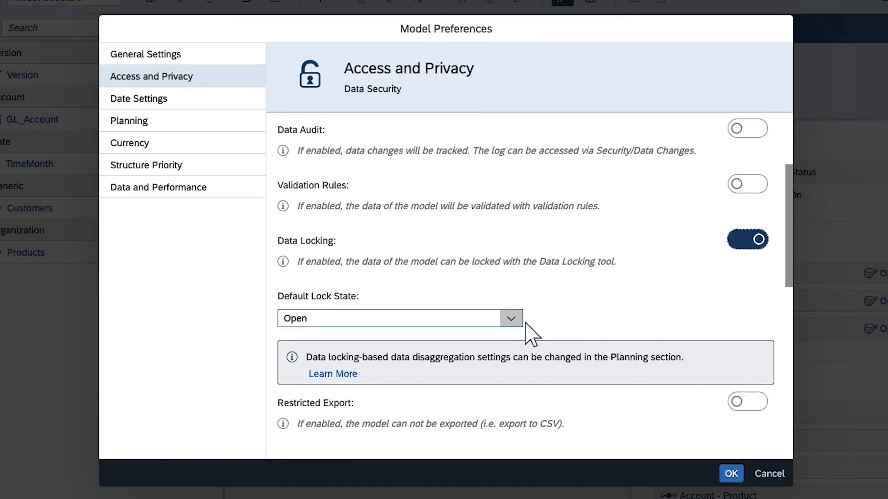
{"action": "left_click", "coordinate": [511, 319]}
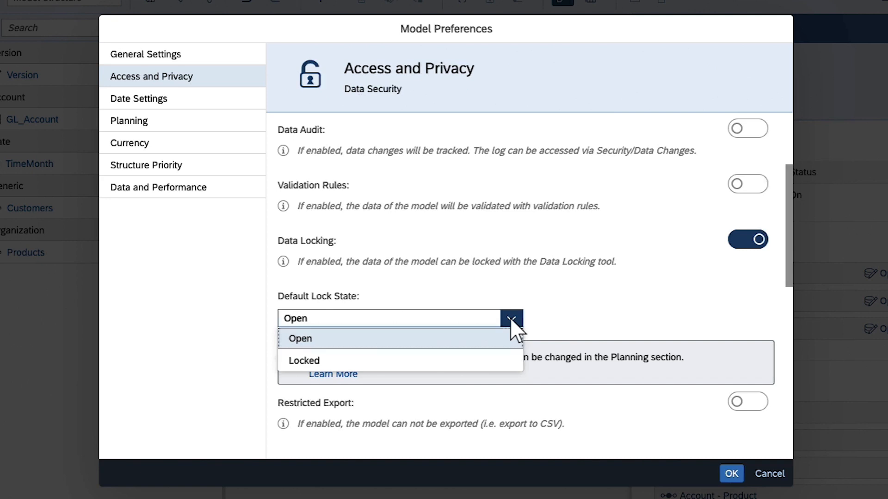
{"action": "left_click", "coordinate": [300, 339]}
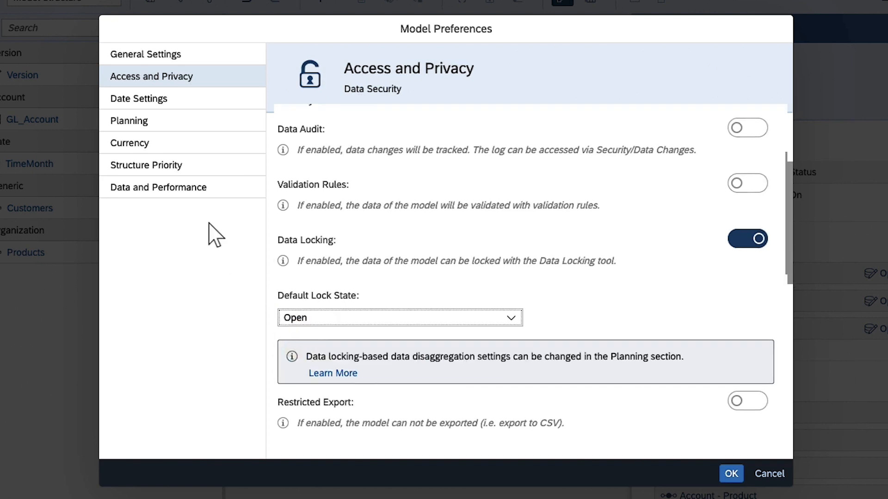
Enable data disaggregation based on data locking in the planning preferences, and save the model
{"action": "left_click", "coordinate": [130, 121]}
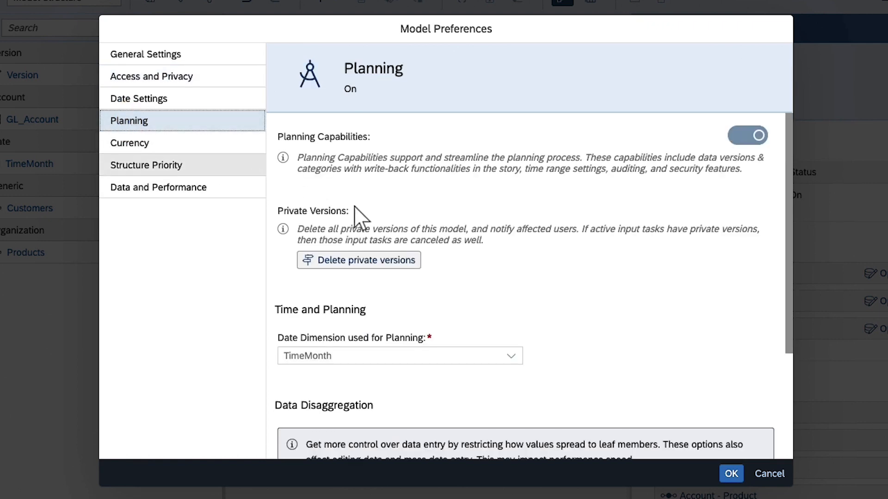
{"action": "left_click", "coordinate": [789, 369]}
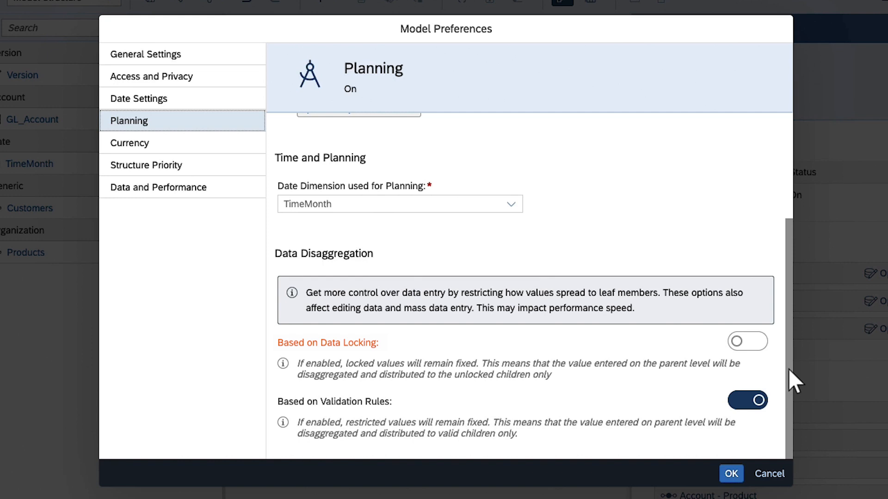
{"action": "left_click", "coordinate": [750, 342]}
{"action": "left_click", "coordinate": [731, 474]}
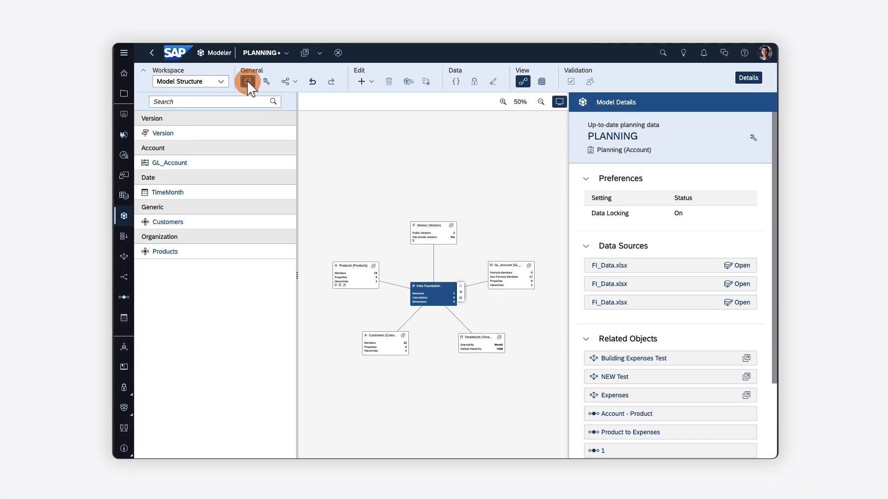
{"action": "left_click", "coordinate": [247, 81]}
Open the model's data locking configuration and add Products as a new driving dimension
{"action": "left_click", "coordinate": [474, 81]}
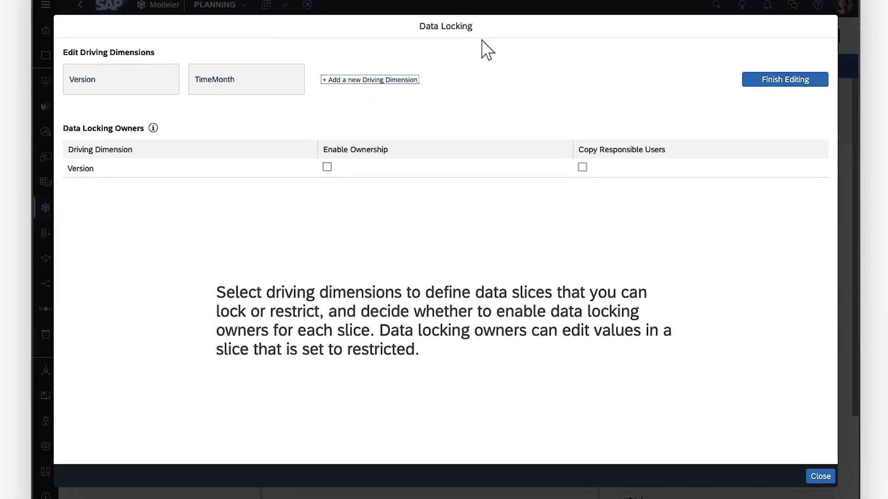
{"action": "left_click", "coordinate": [371, 79]}
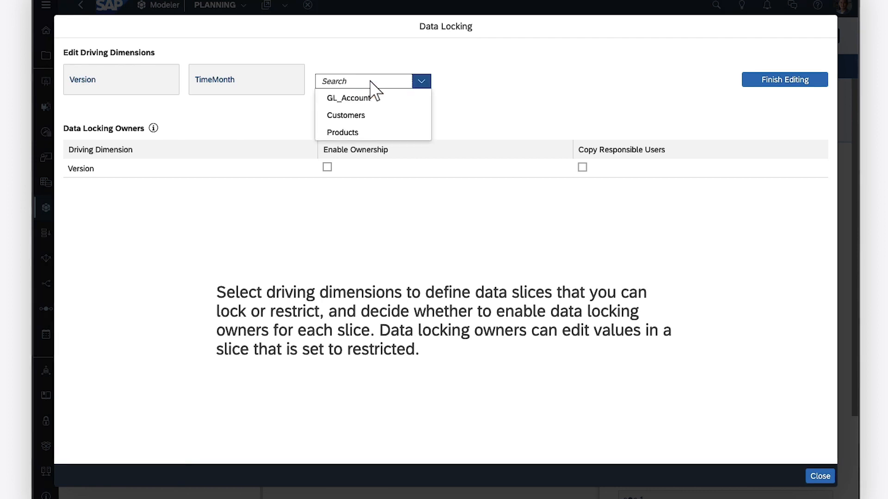
{"action": "left_click", "coordinate": [343, 131]}
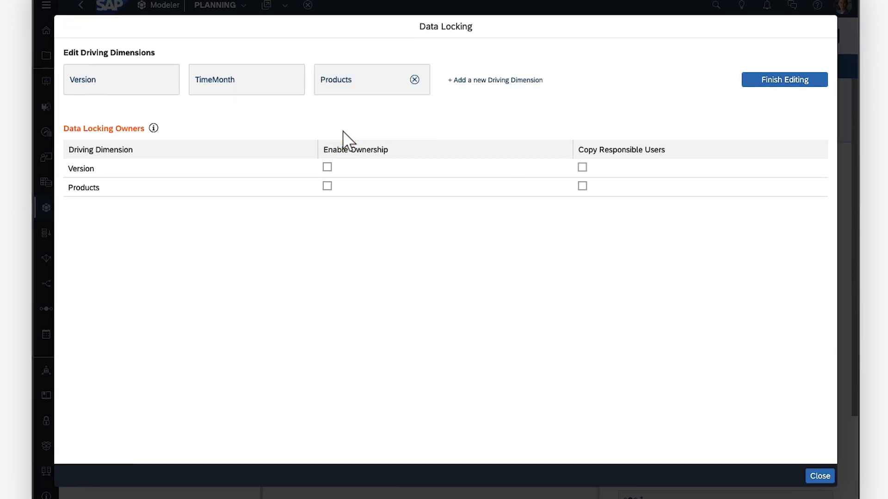
Enable ownership and copying of responsible users for both Version and Products, and finish editing the driving dimensions
{"action": "left_click", "coordinate": [327, 167]}
{"action": "left_click", "coordinate": [327, 186]}
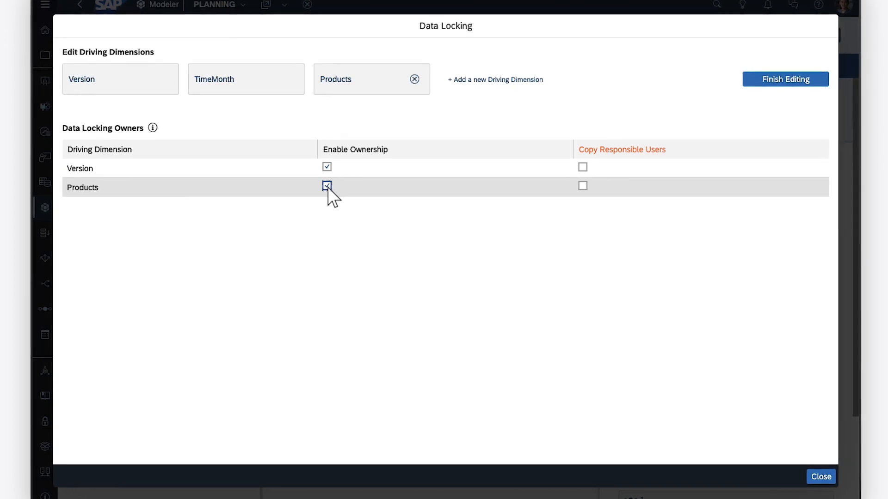
{"action": "left_click", "coordinate": [583, 187]}
{"action": "left_click", "coordinate": [583, 167]}
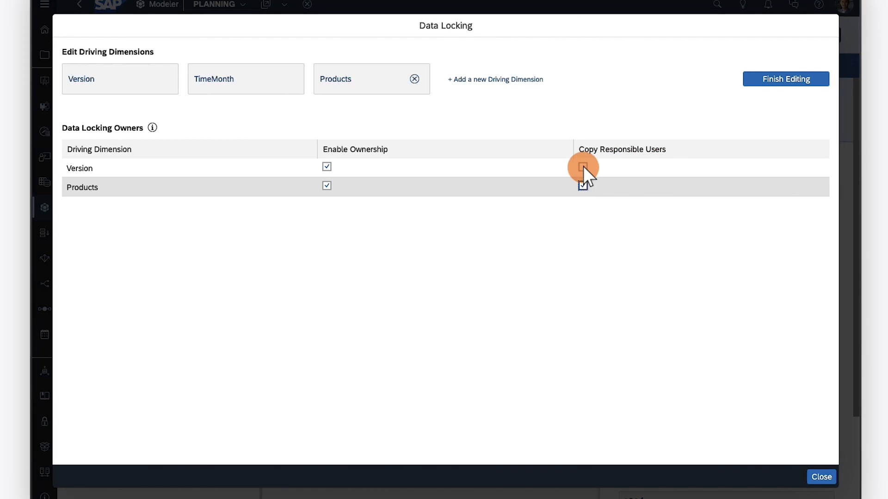
{"action": "left_click", "coordinate": [786, 79]}
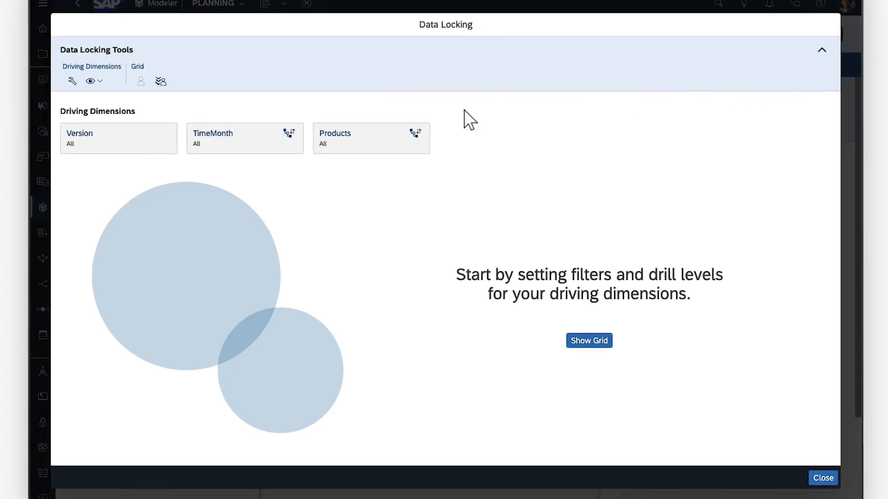
Filter the TimeMonth driving dimension to Q4 of 2022
{"action": "left_click", "coordinate": [211, 134]}
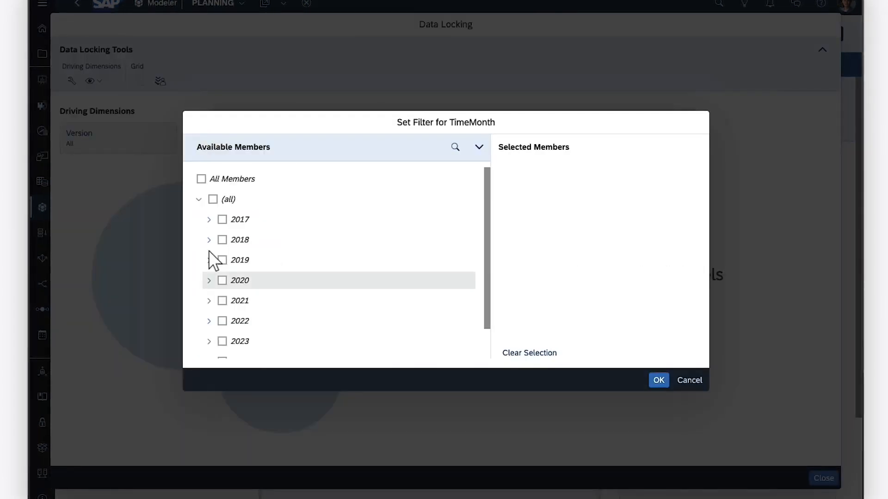
{"action": "left_click", "coordinate": [208, 320]}
{"action": "scroll", "coordinate": [208, 322], "scroll_direction": "down", "scroll_amount": 3}
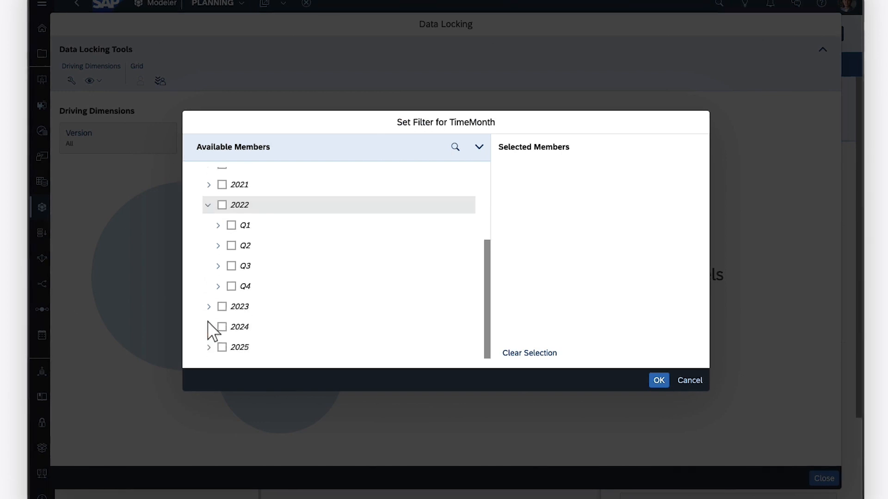
{"action": "left_click", "coordinate": [231, 287]}
{"action": "left_click", "coordinate": [659, 380]}
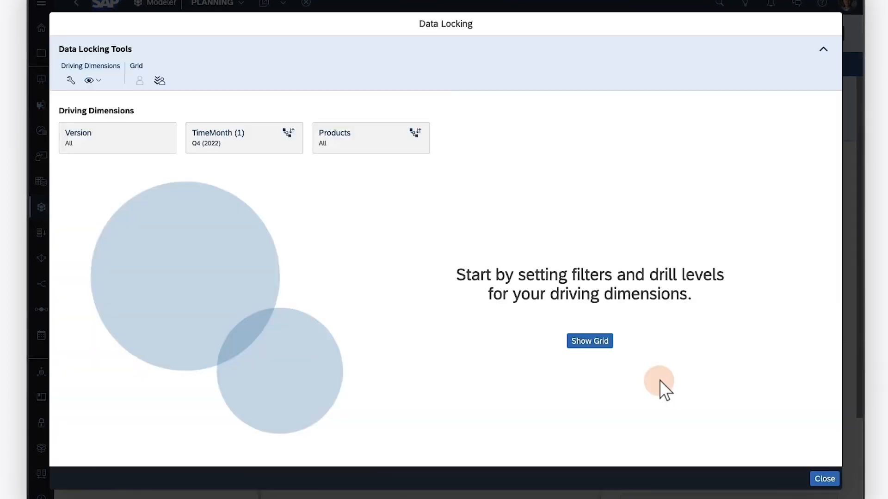
Filter the Products driving dimension to All Products and display the data locking grid
{"action": "left_click", "coordinate": [333, 135]}
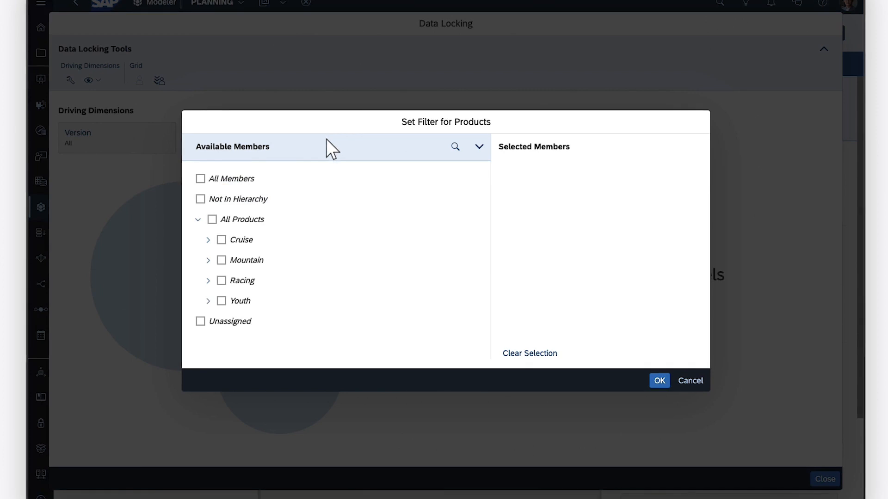
{"action": "left_click", "coordinate": [212, 219]}
{"action": "left_click", "coordinate": [659, 380]}
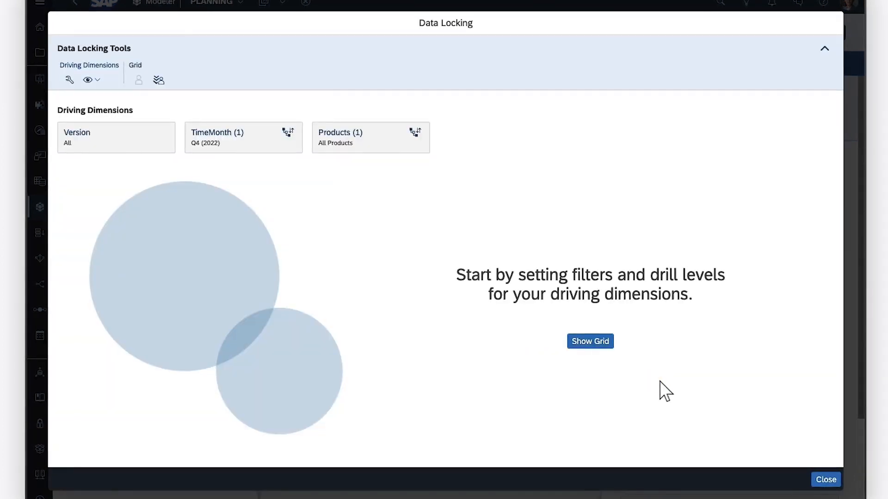
{"action": "left_click", "coordinate": [590, 342]}
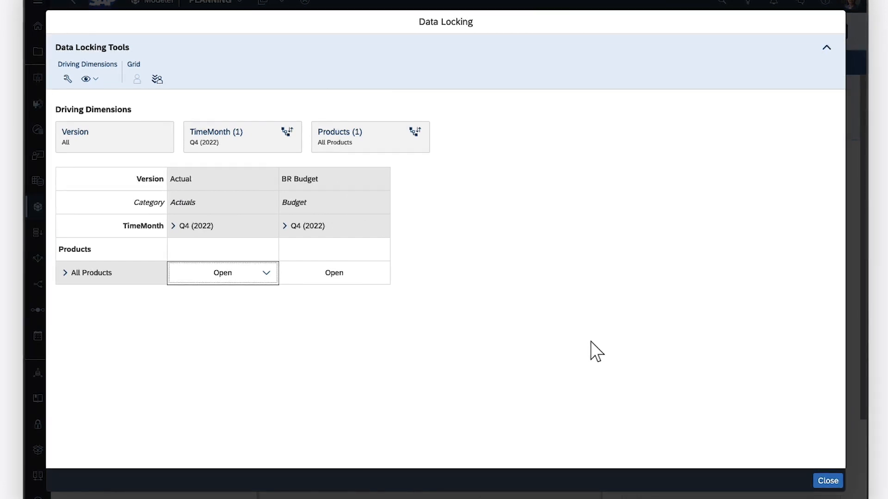
Set the Actual Q4 (2022) lock state for All Products to Restricted and view its owner settings without assigning anyone
{"action": "left_click", "coordinate": [266, 273]}
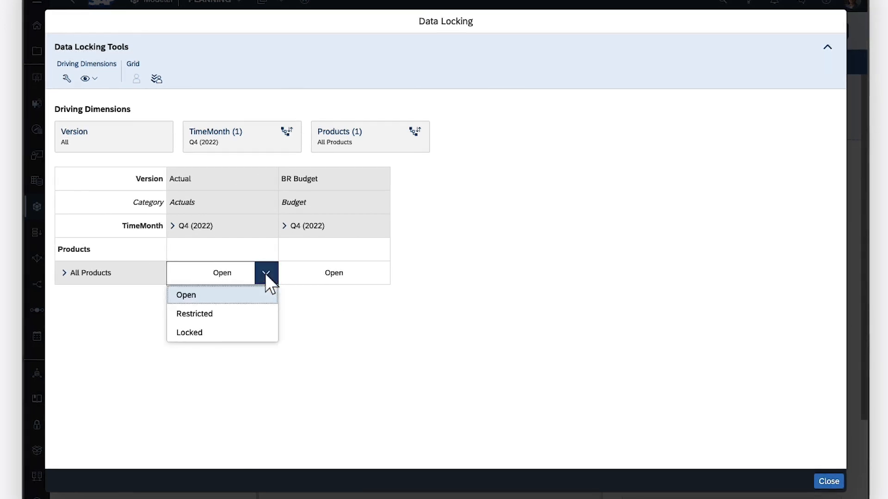
{"action": "left_click", "coordinate": [194, 314]}
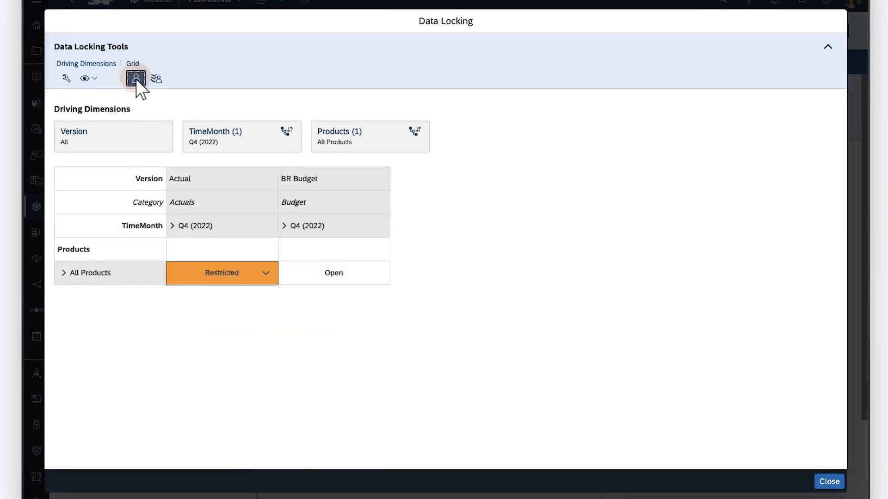
{"action": "left_click", "coordinate": [135, 78]}
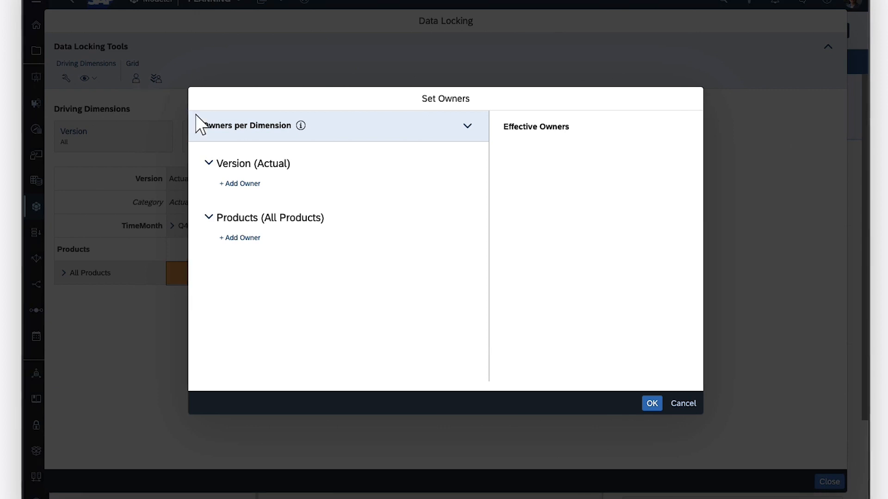
{"action": "left_click", "coordinate": [683, 404]}
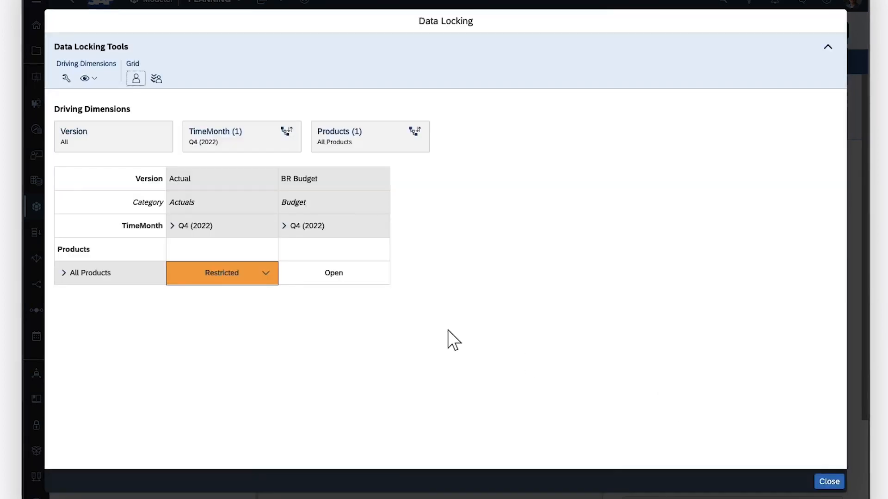
Set the Q4 (2022) lock state for All Products to Locked in both Actual and BR Budget, and save the model
{"action": "left_click", "coordinate": [265, 273]}
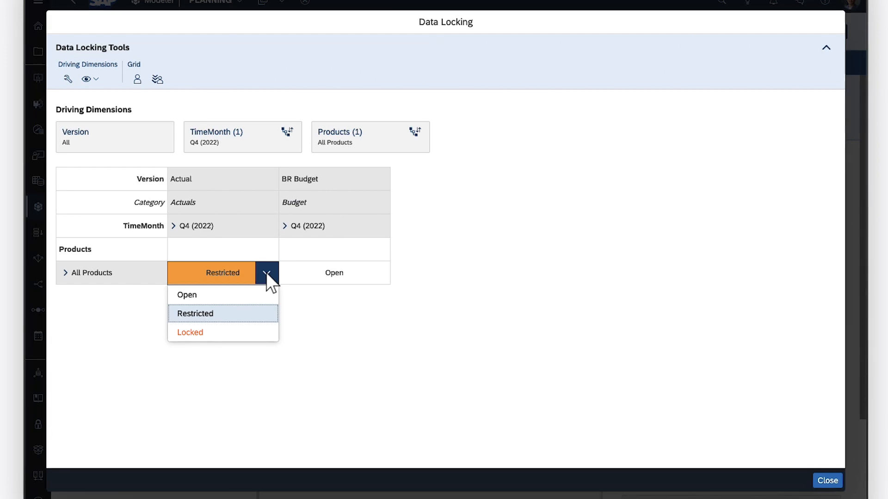
{"action": "left_click", "coordinate": [190, 332]}
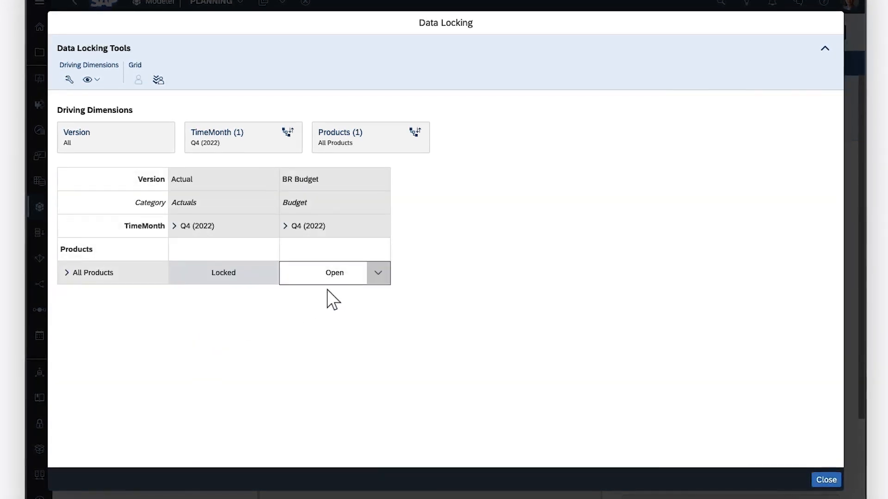
{"action": "left_click", "coordinate": [376, 274]}
{"action": "left_click", "coordinate": [304, 332]}
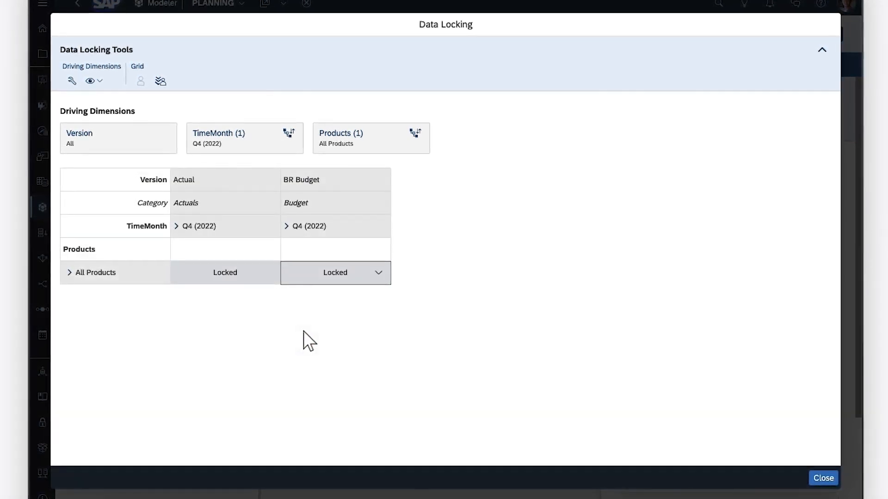
{"action": "left_click", "coordinate": [823, 476]}
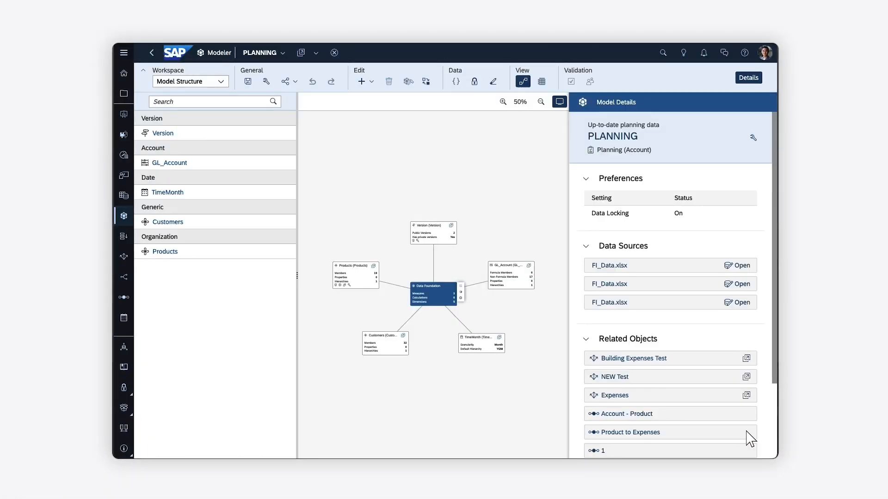
{"action": "left_click", "coordinate": [248, 82]}
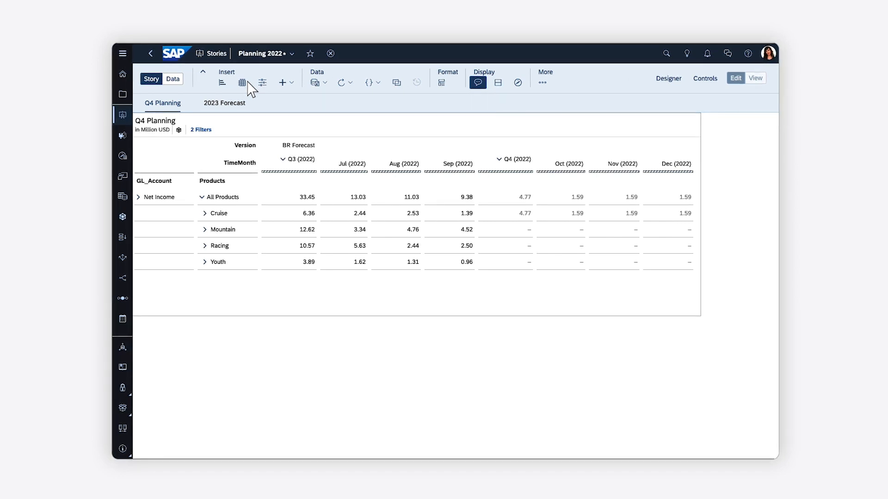
In the Planning 2022 story, manage the data locks from the All Products Q4 (2022) cell and set its lock state to Open
{"action": "right_click", "coordinate": [522, 199]}
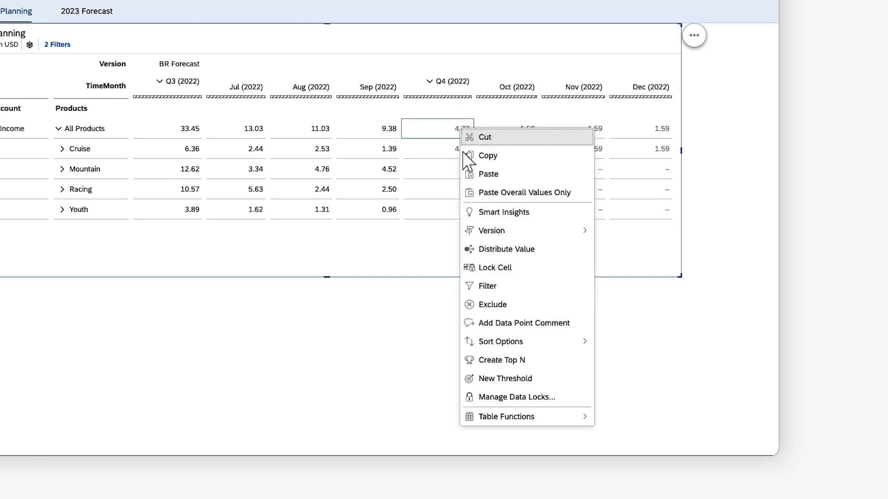
{"action": "left_click", "coordinate": [512, 397]}
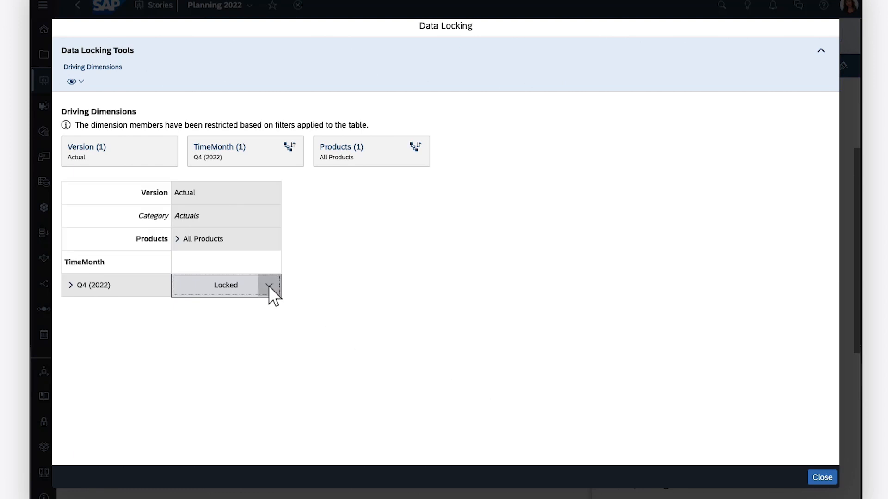
{"action": "left_click", "coordinate": [269, 287]}
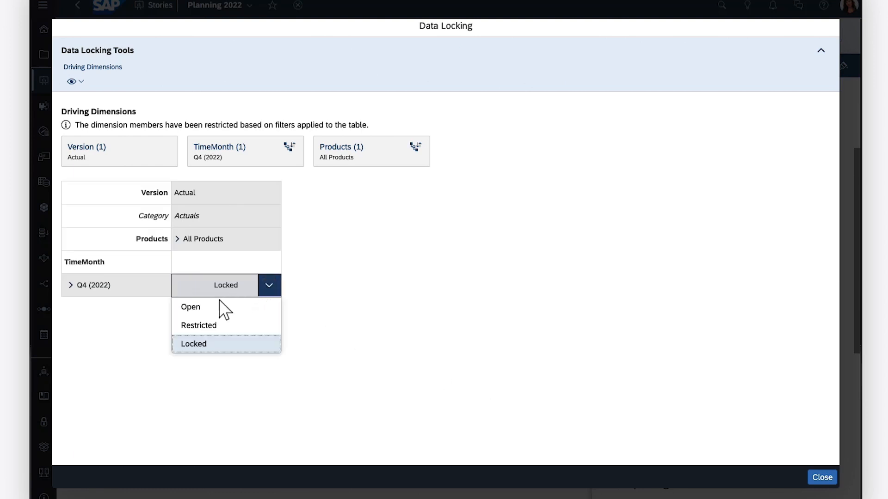
{"action": "left_click", "coordinate": [190, 307]}
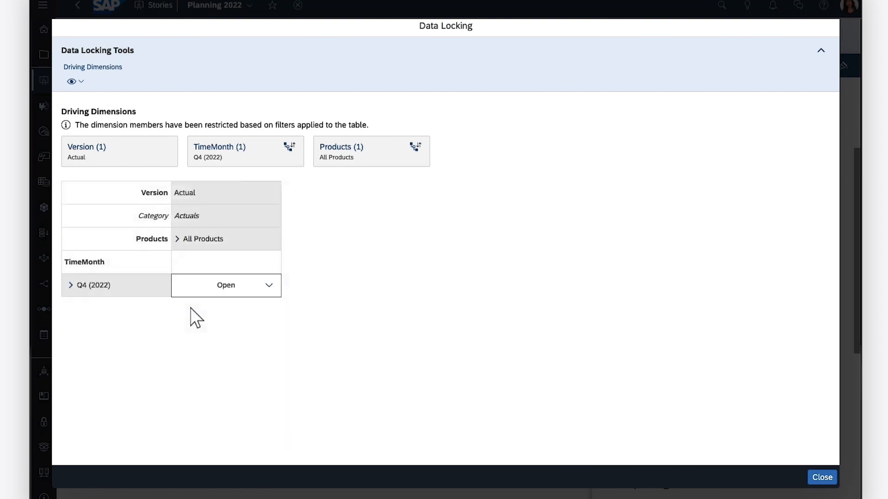
{"action": "left_click", "coordinate": [822, 477]}
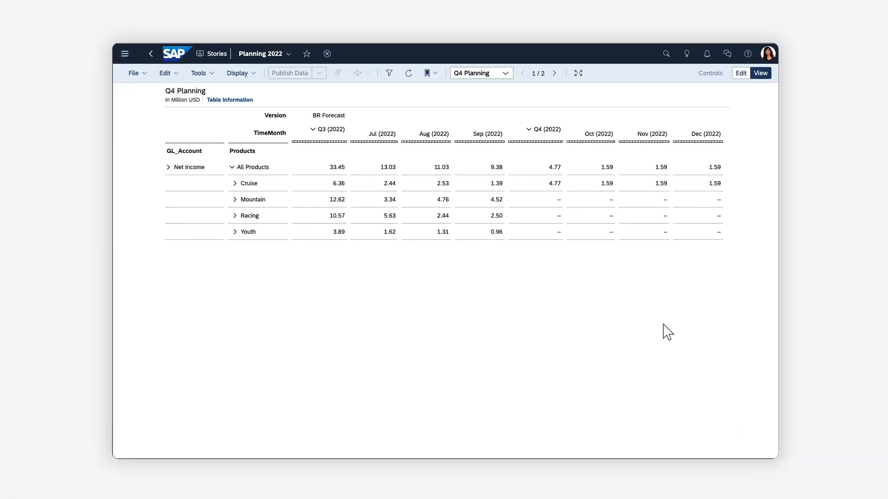
Enter 8m as the Q4 (2022) net income for Cruise in the Q4 Planning table
{"action": "double_click", "coordinate": [557, 191]}
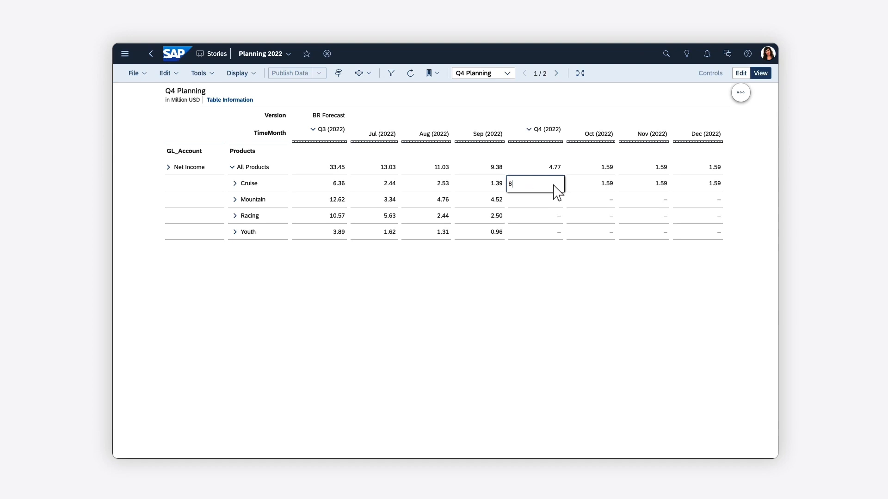
{"action": "key", "text": "Return"}
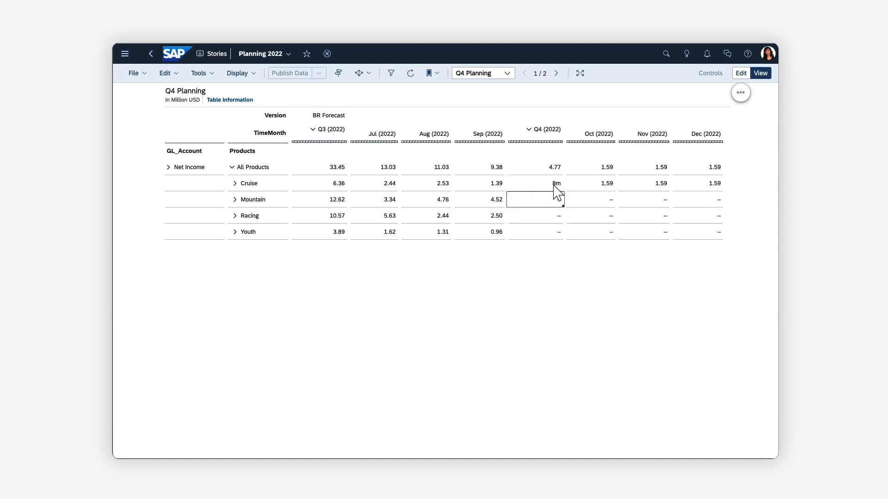